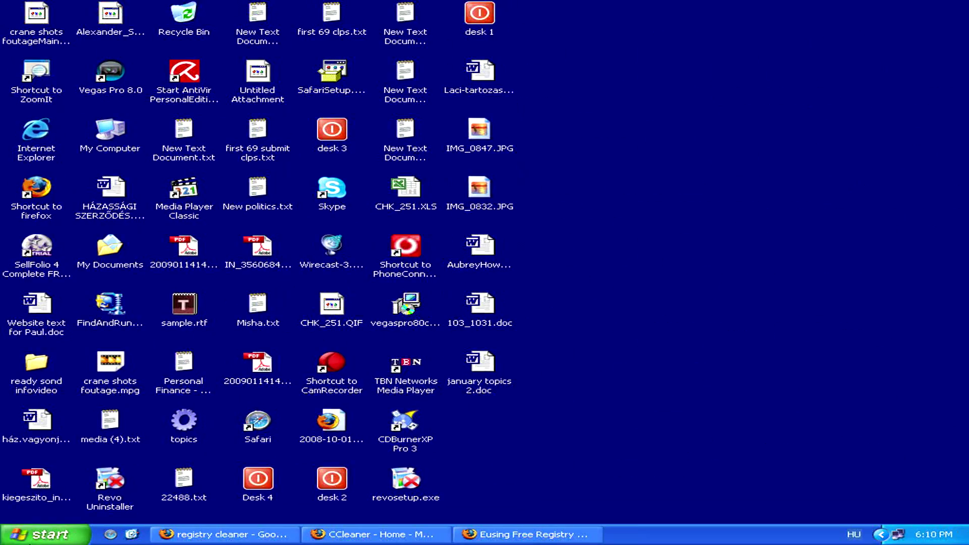
Step: Bring up the Run prompt from the Start menu and clear its old command text
click(42, 534)
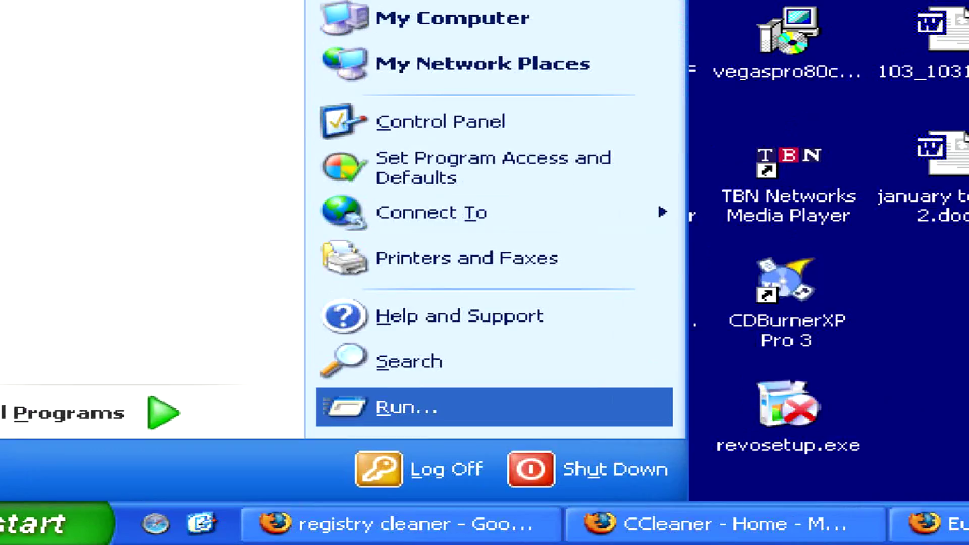
click(226, 486)
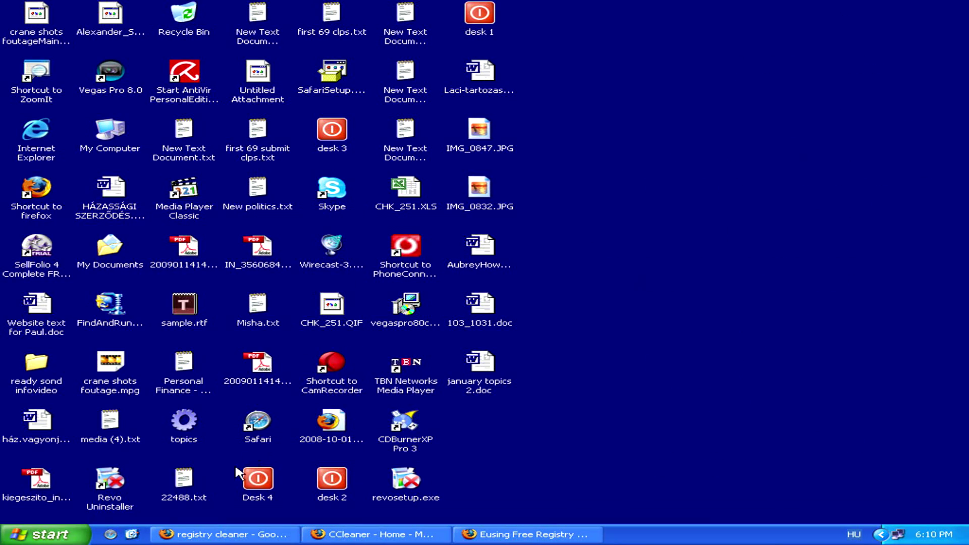
click(87, 533)
click(216, 487)
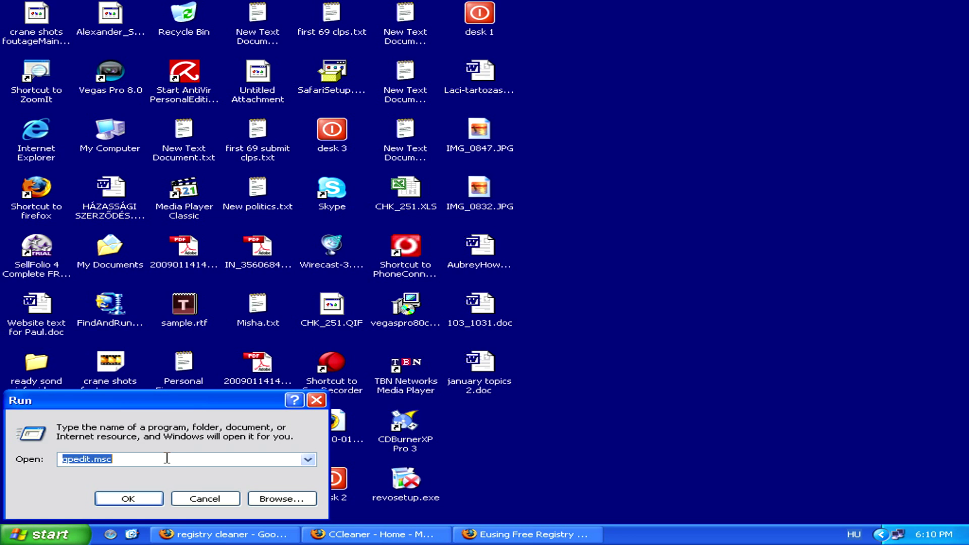
key(BackSpace)
text(reg)
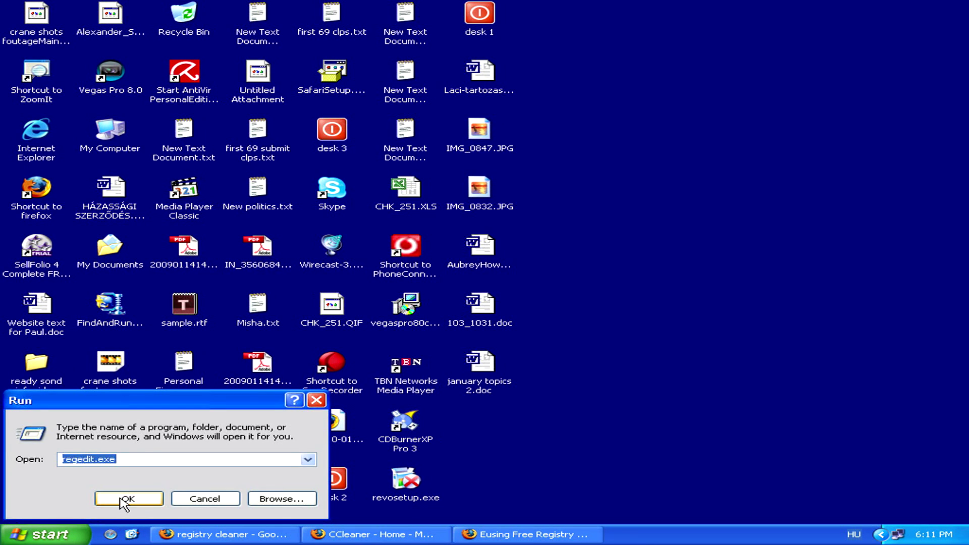
Step: Start Registry Editor and show its File menu with Import and Export
click(128, 498)
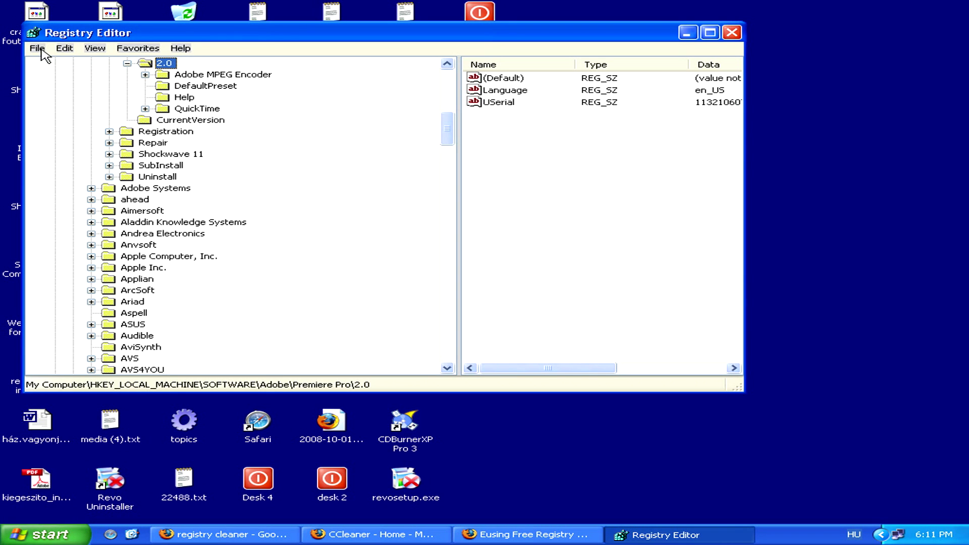
click(42, 51)
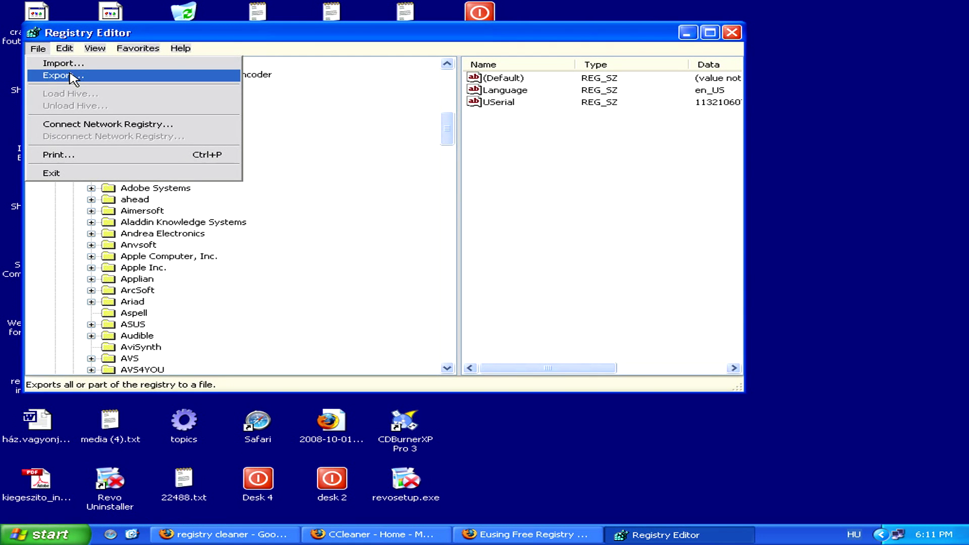
Step: View the Export Registry File window for the Premiere Pro 2.0 branch, then dismiss it unsaved
click(74, 78)
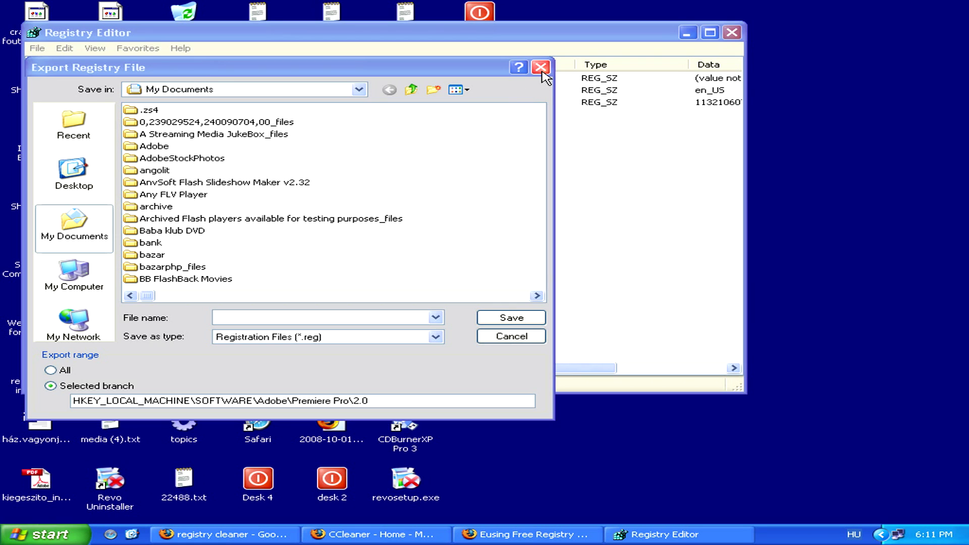
click(540, 67)
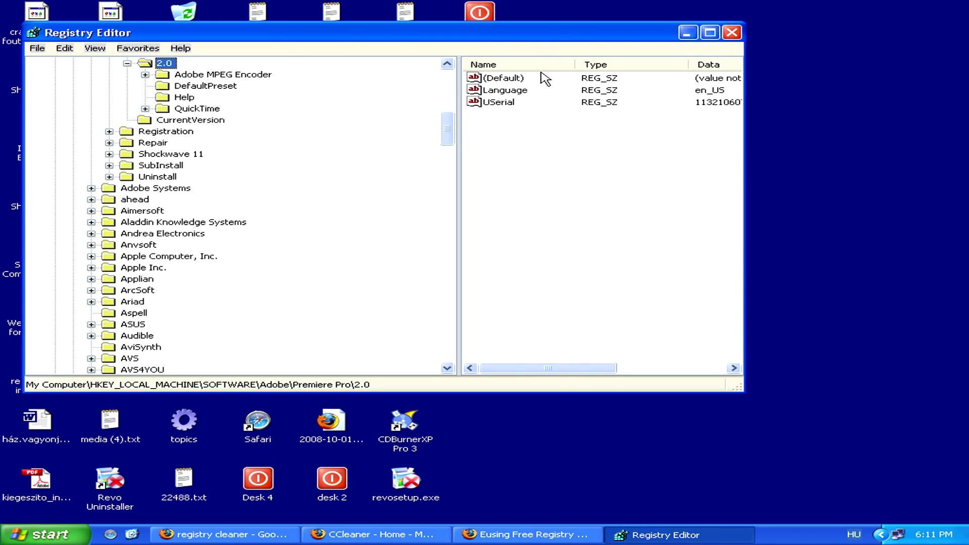
Step: Close Registry Editor, return to the 'free registry cleaner' results, then view the Eusing Free Registry Cleaner page
click(733, 33)
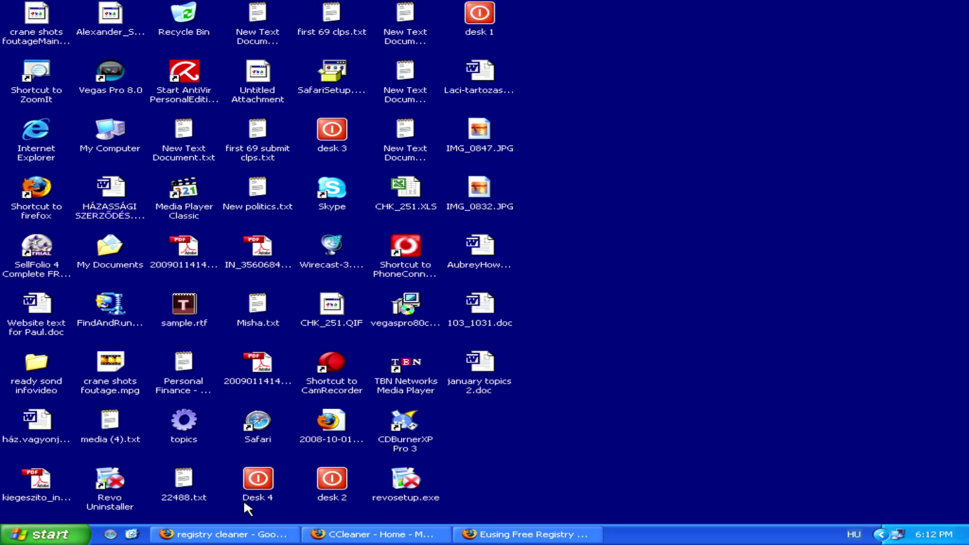
click(238, 538)
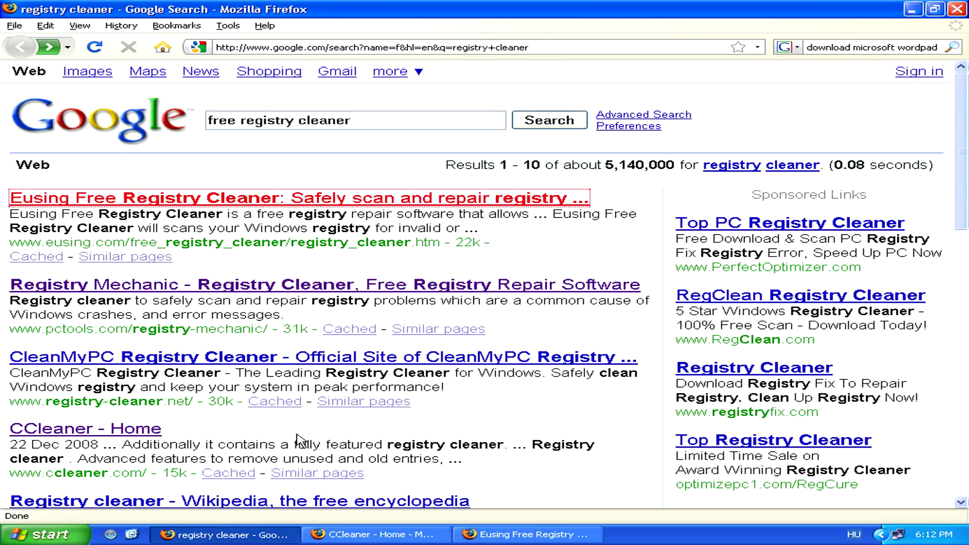
click(499, 535)
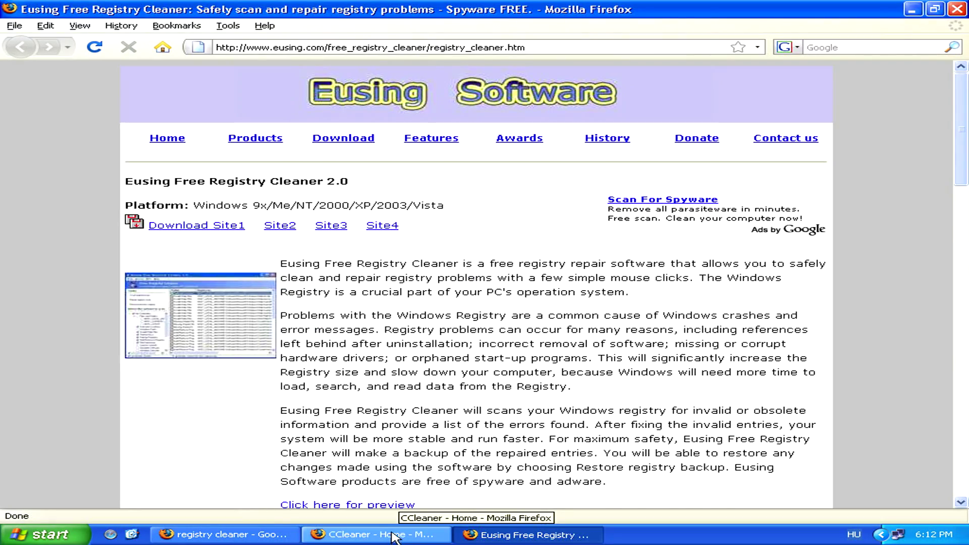
Step: Switch to the 'CCleaner - Home' page to show its 'Cleans the following' list
click(394, 535)
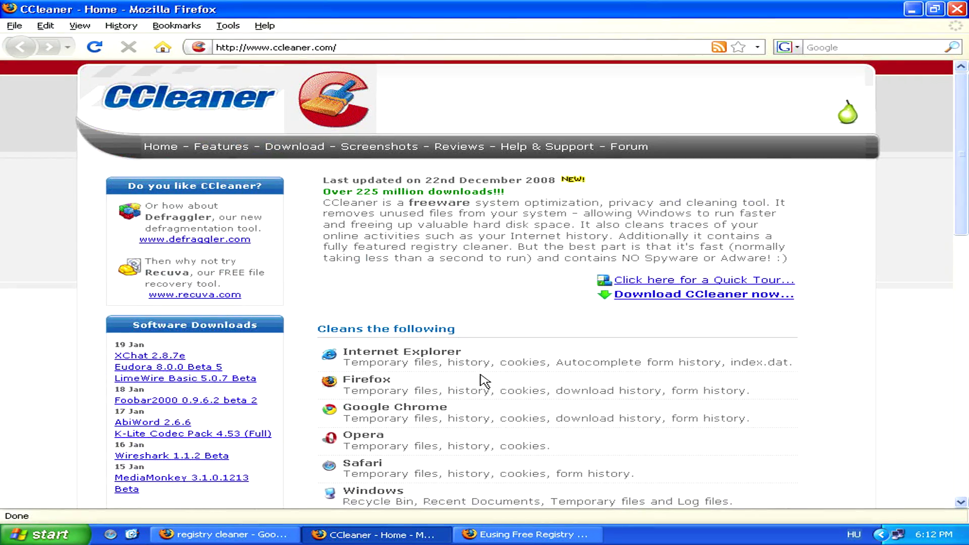
scroll(485, 381, down, 2)
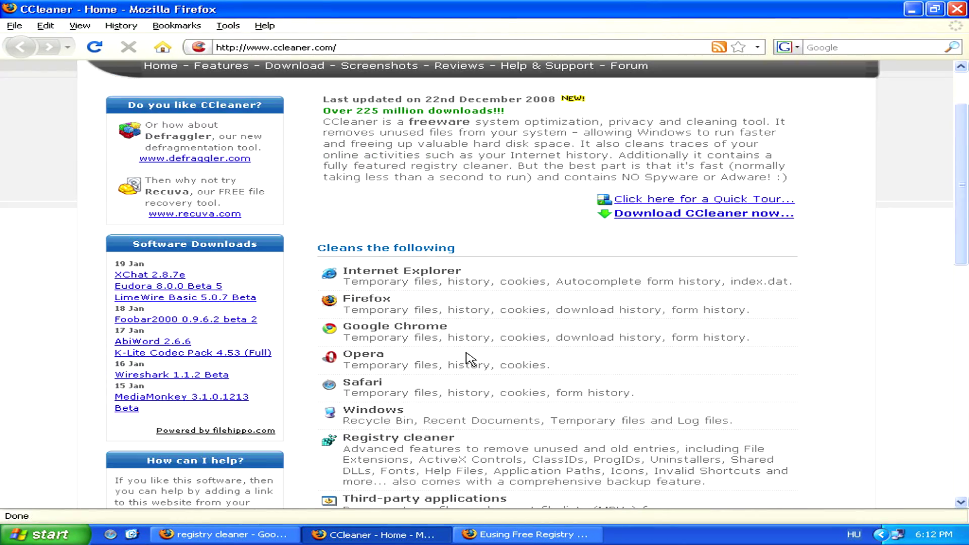
scroll(474, 356, down, 2)
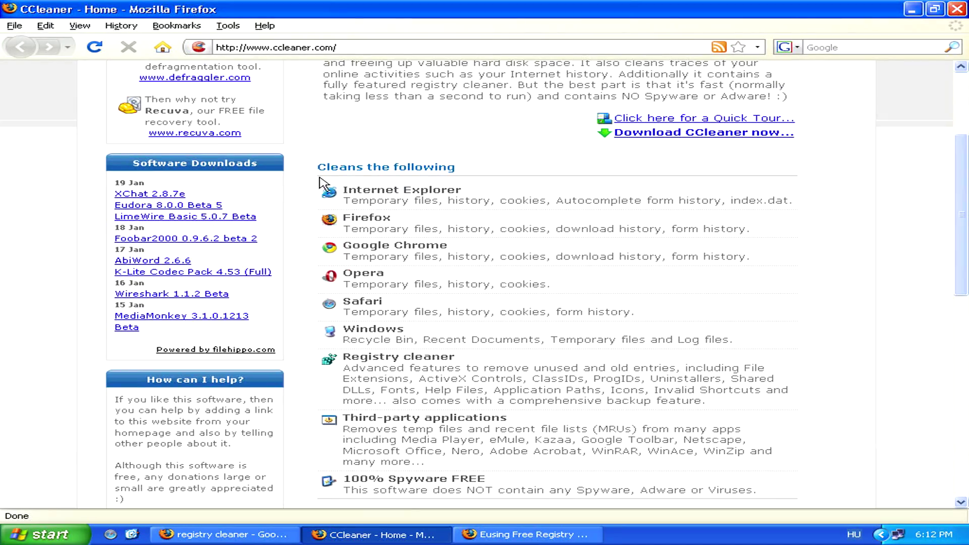
scroll(378, 265, up, 1)
scroll(321, 128, up, 3)
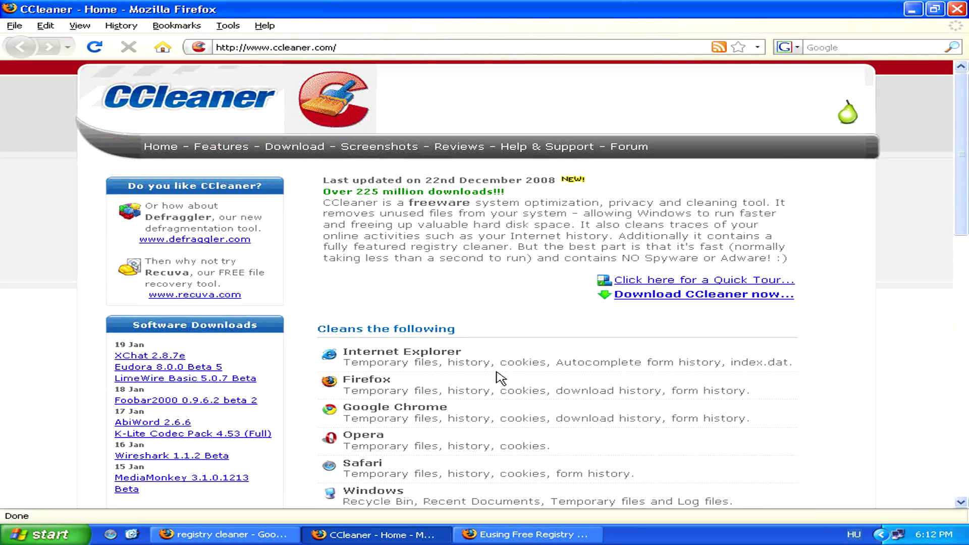
scroll(475, 345, down, 2)
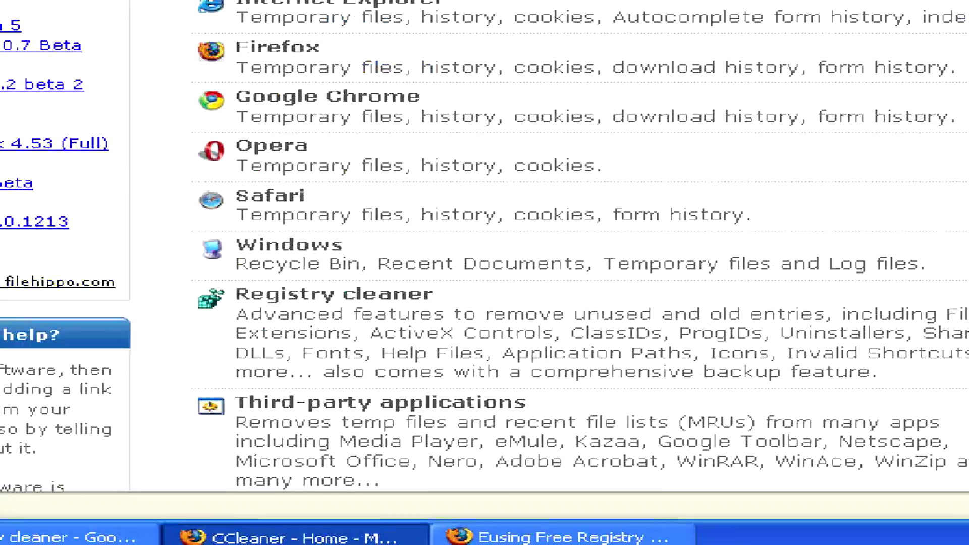